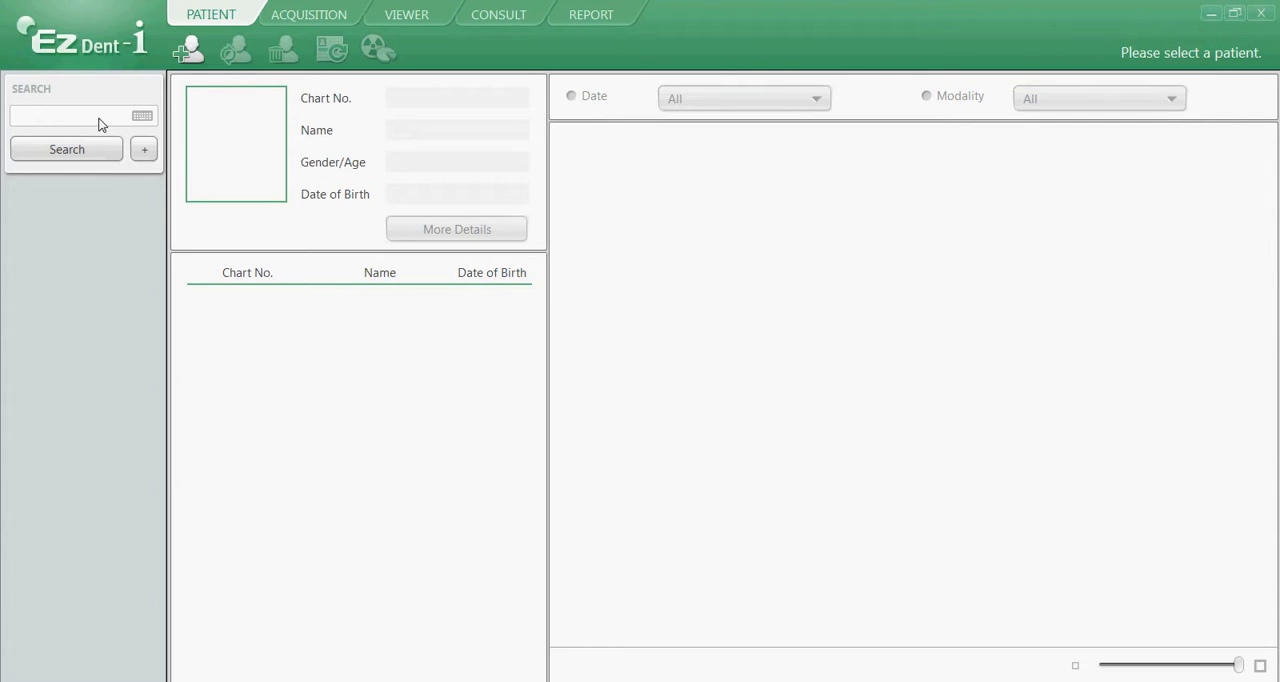
Step: Open the acquisition workspace, search for the patient by first name and load the matching patient record
left_click(98, 124)
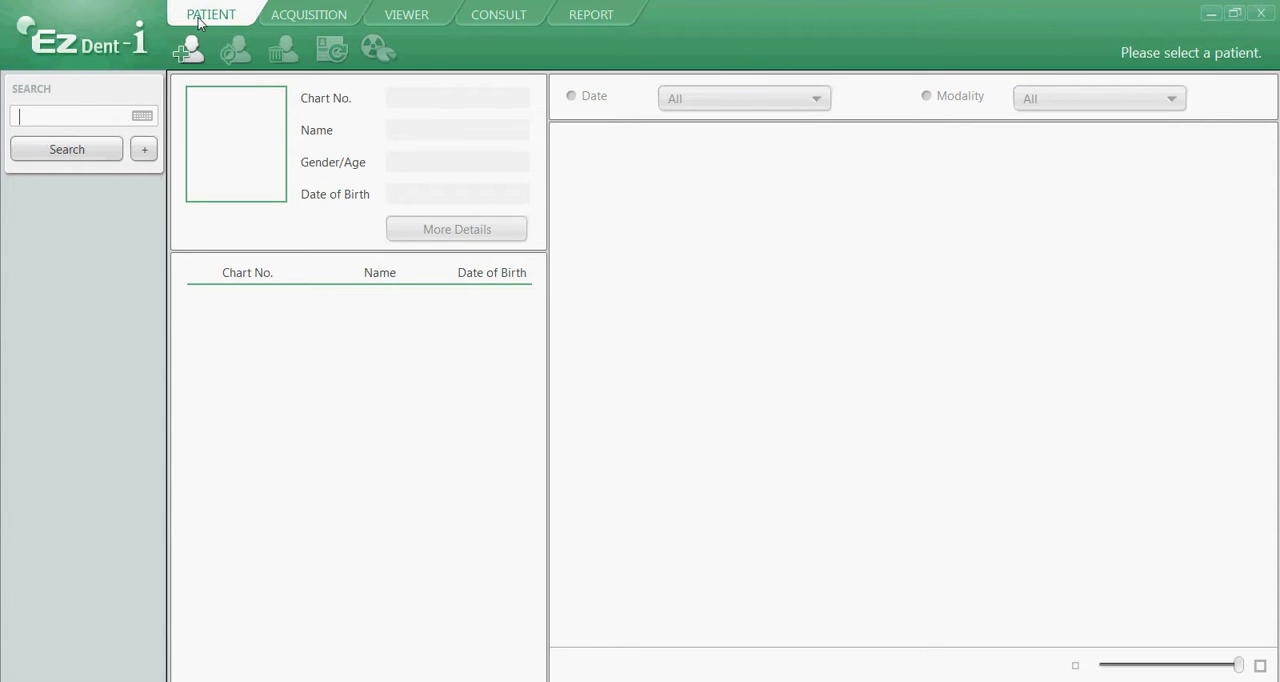
left_click(320, 17)
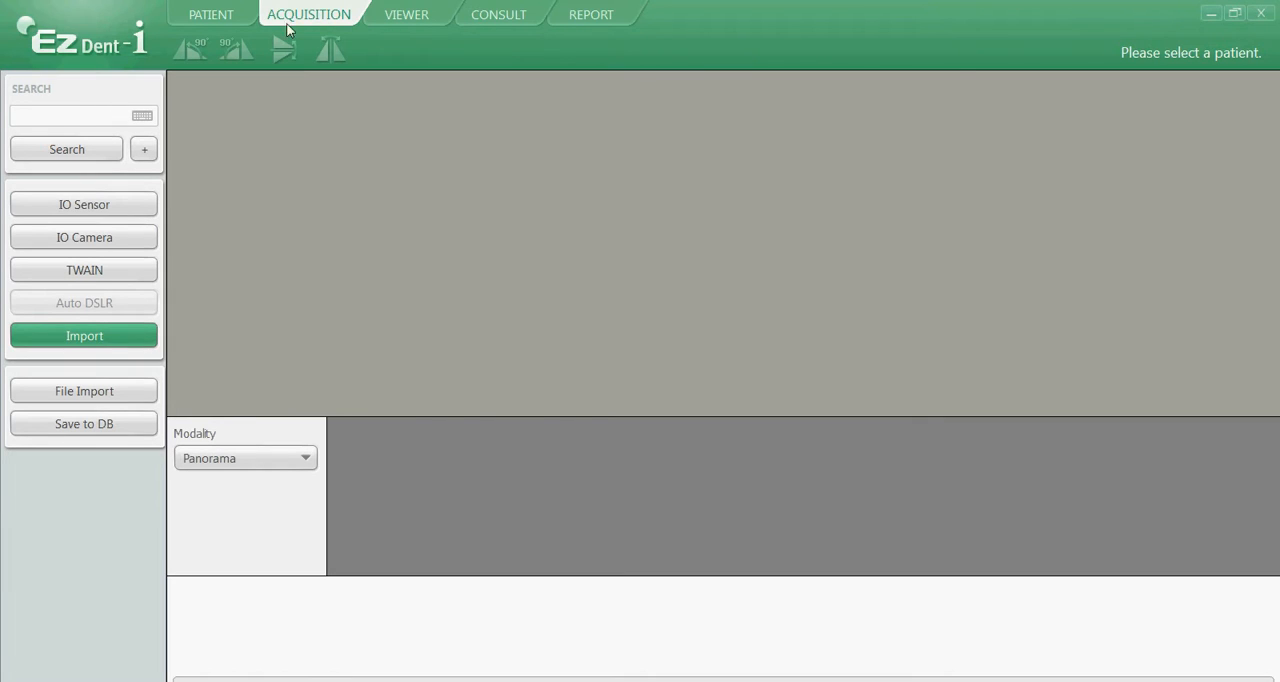
left_click(63, 118)
type("peggy")
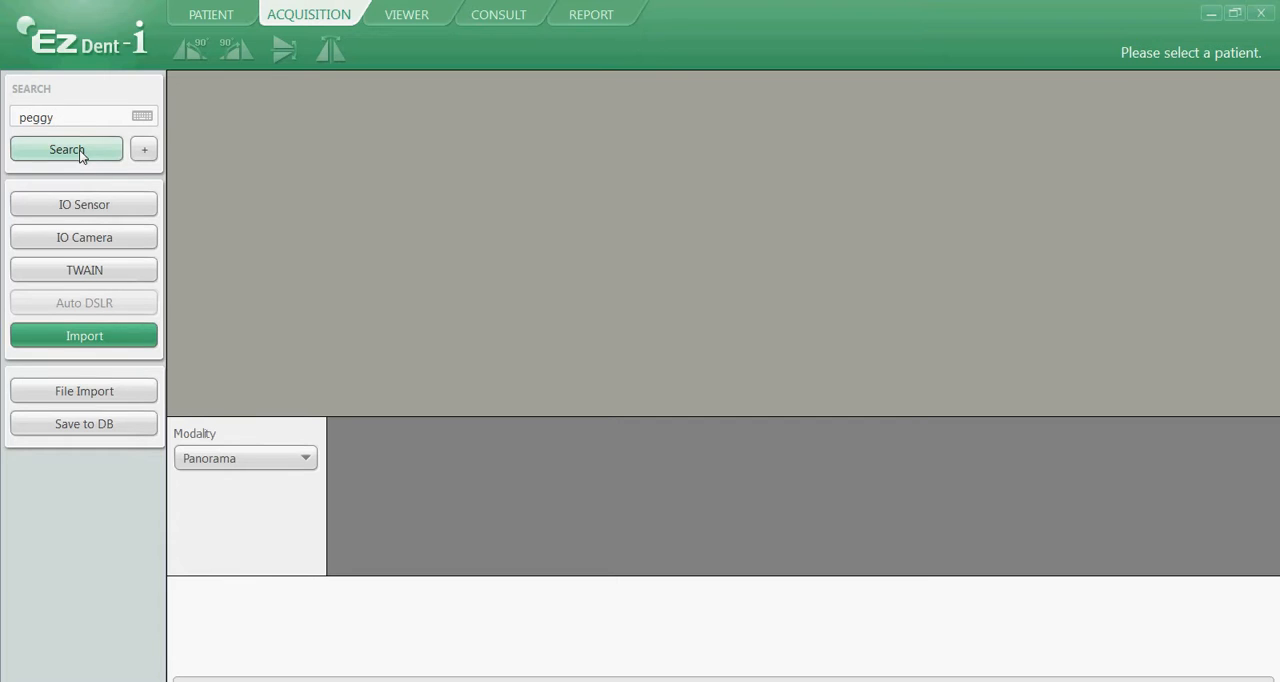
left_click(80, 150)
left_click(650, 177)
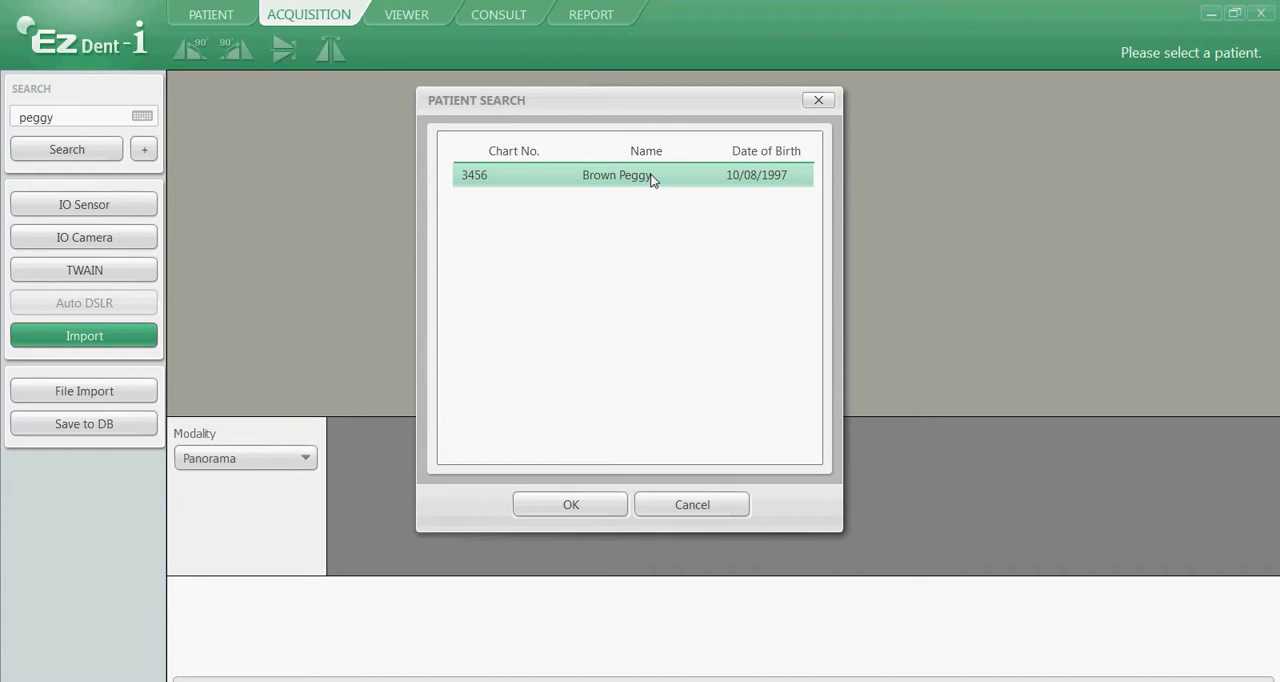
left_click(585, 506)
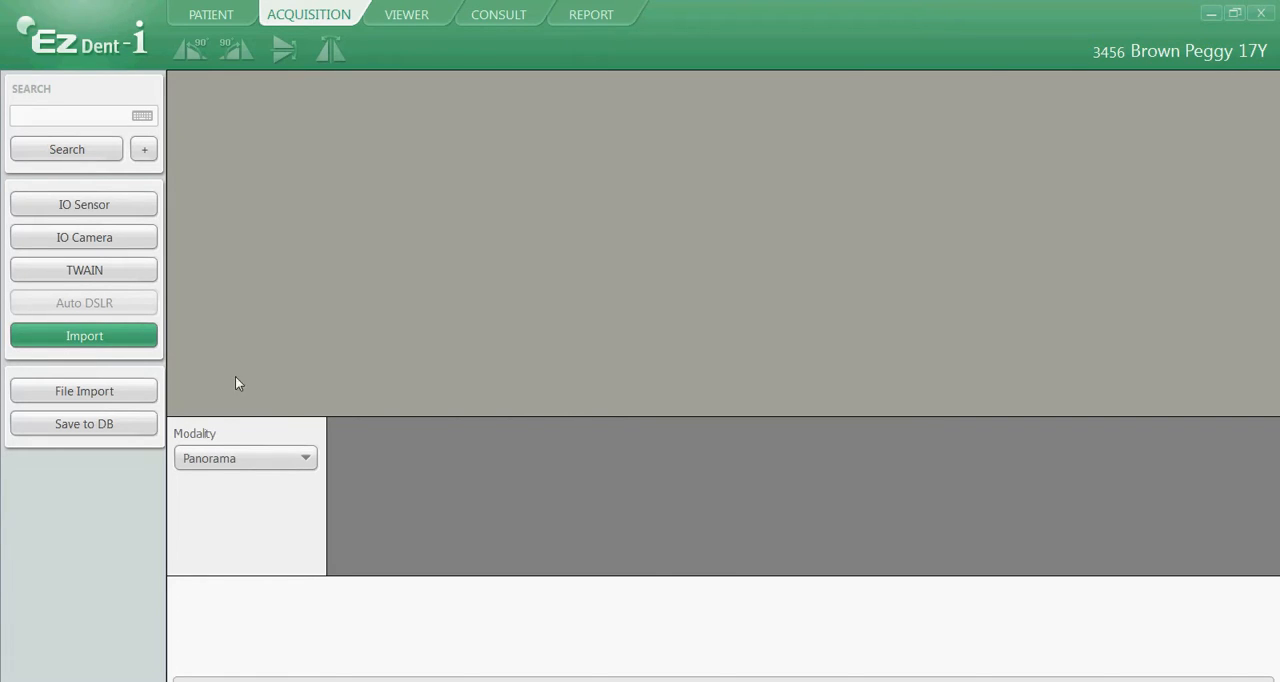
Step: Import the file 2d images.bmp for the patient with the modality set to Panorama
left_click(249, 459)
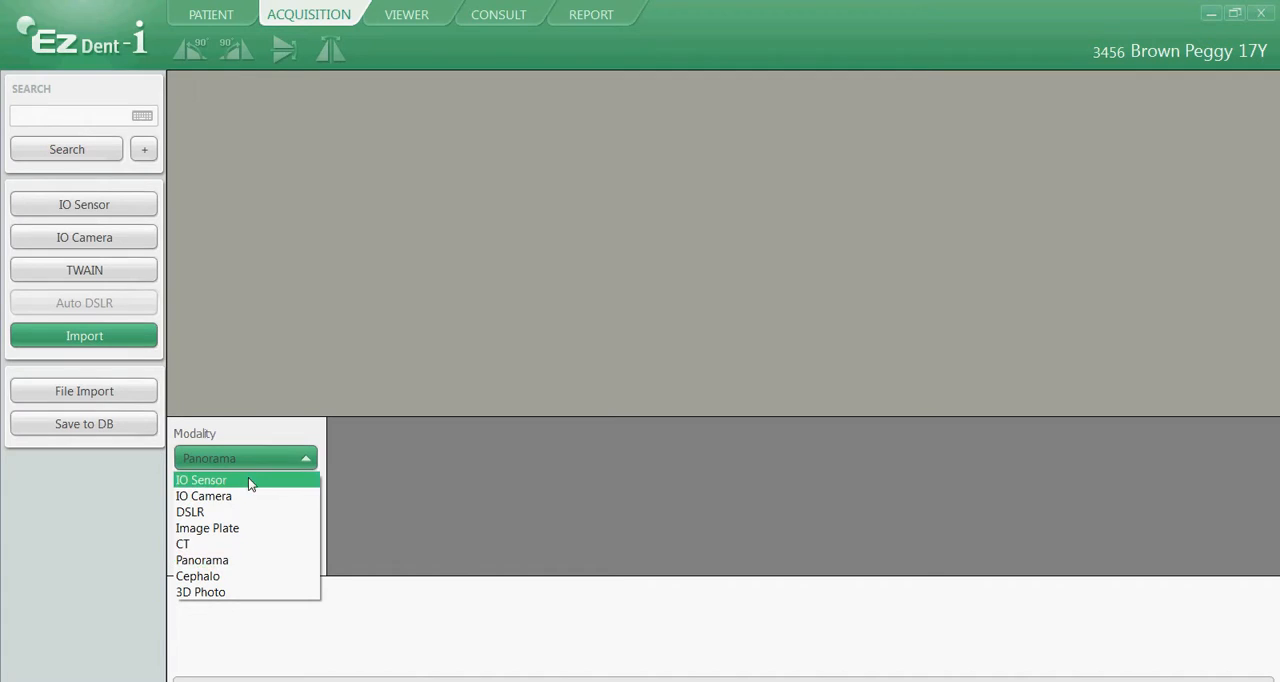
left_click(248, 562)
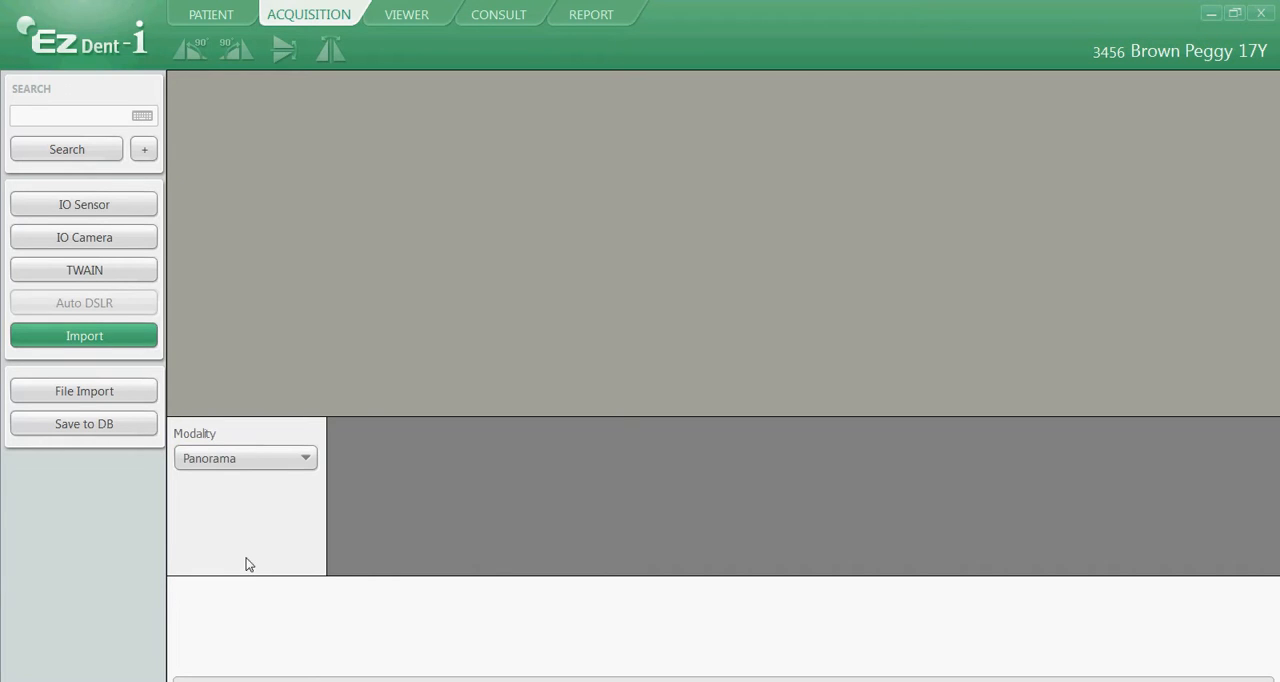
left_click(80, 395)
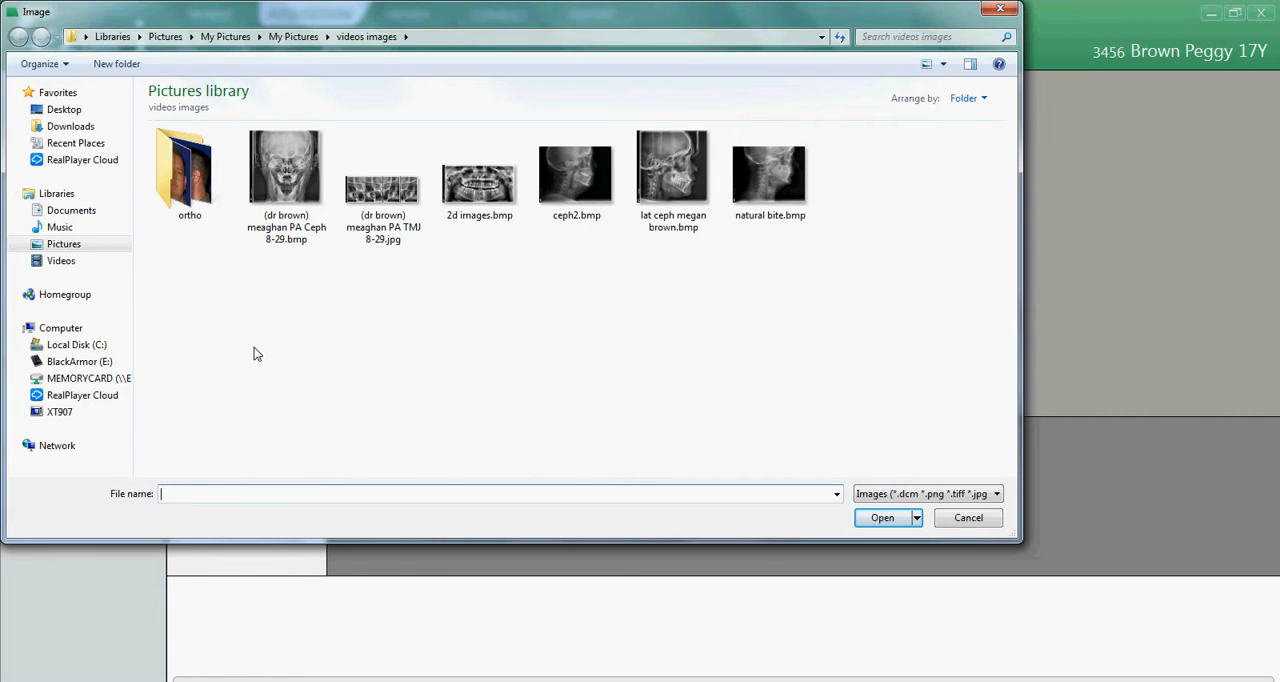
left_click(480, 190)
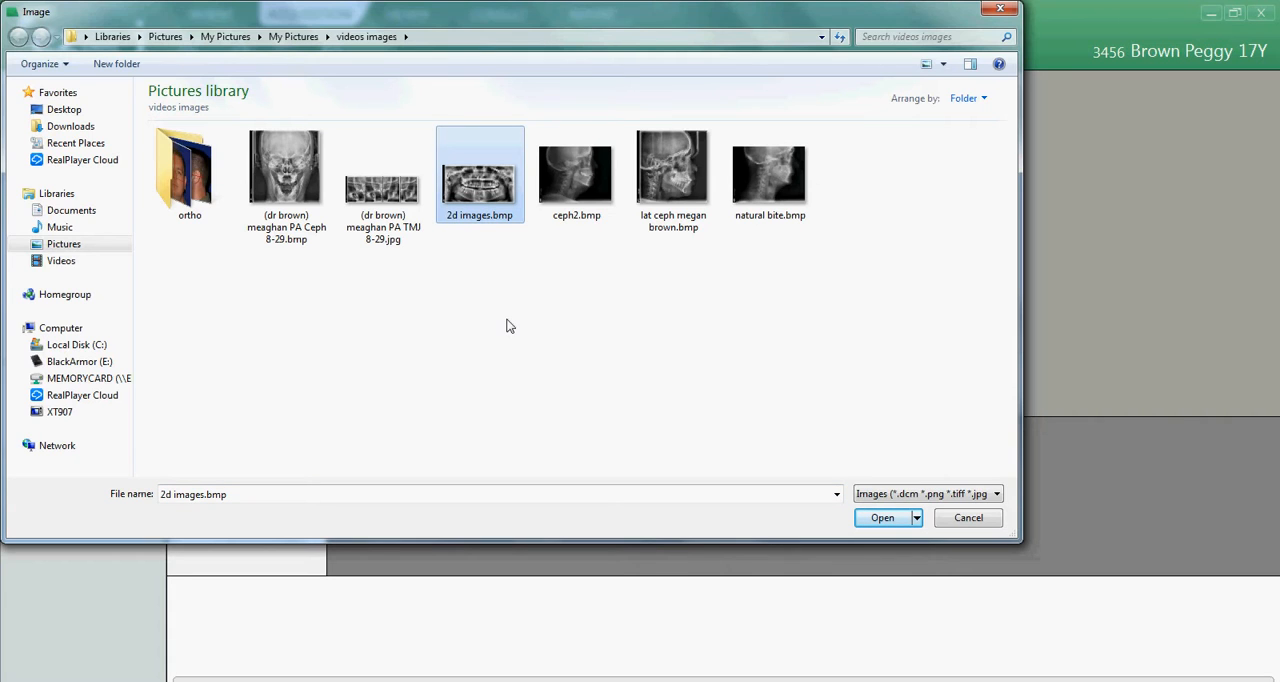
left_click(883, 518)
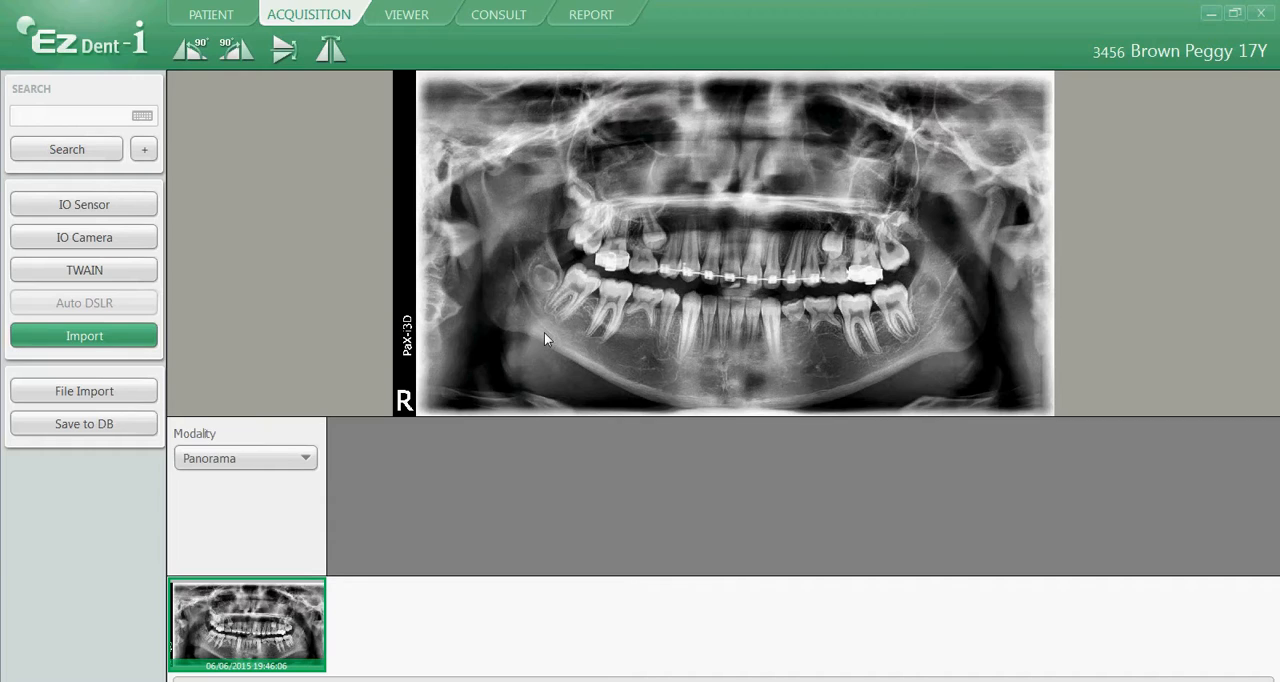
Step: Save the imported panoramic image to the database and go to the patient's record
left_click(80, 424)
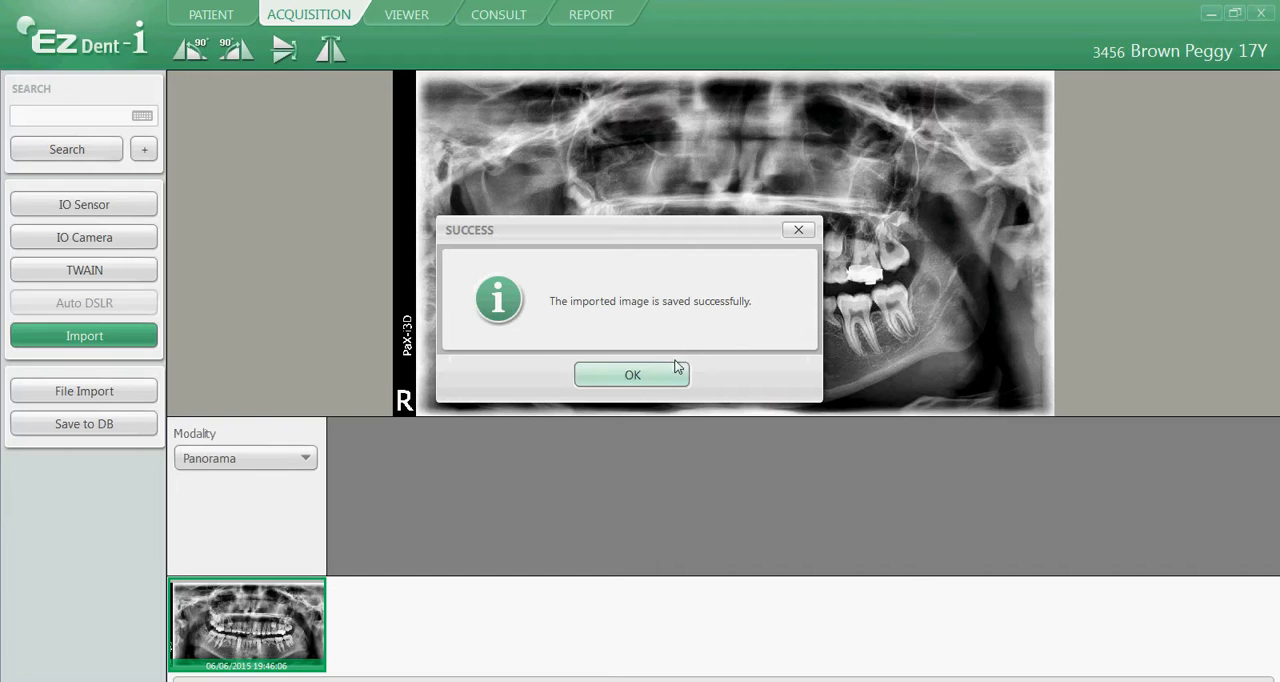
left_click(633, 377)
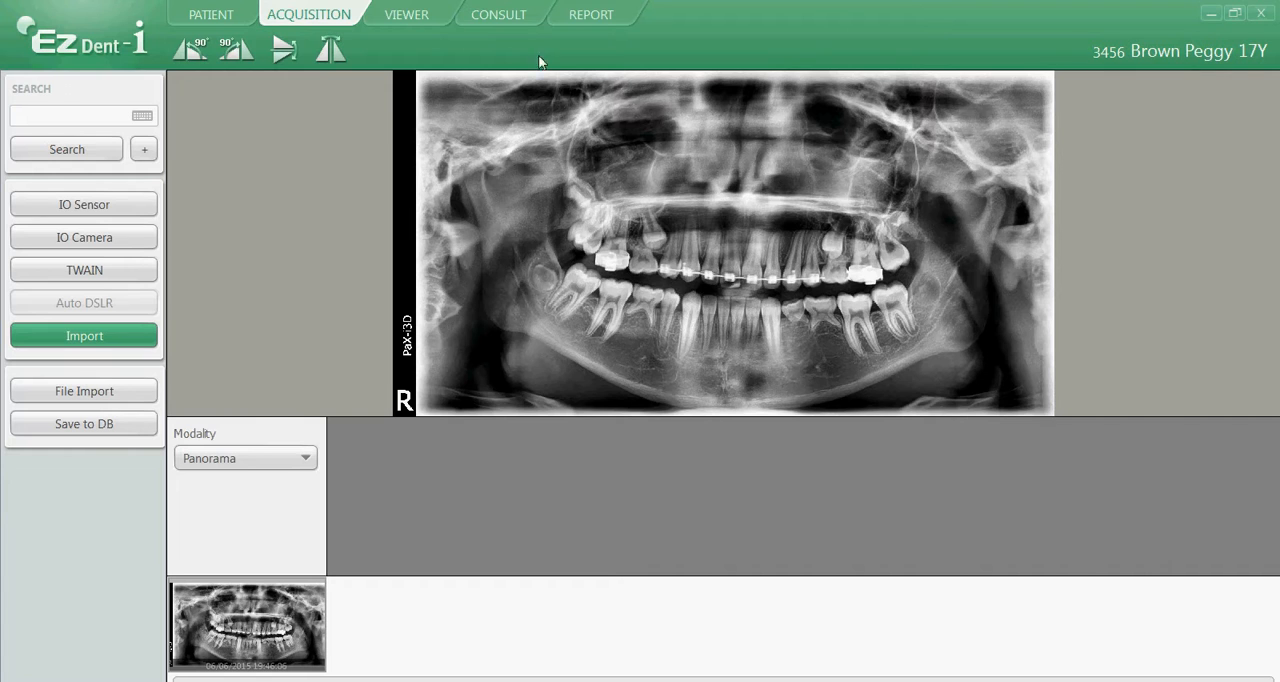
left_click(220, 18)
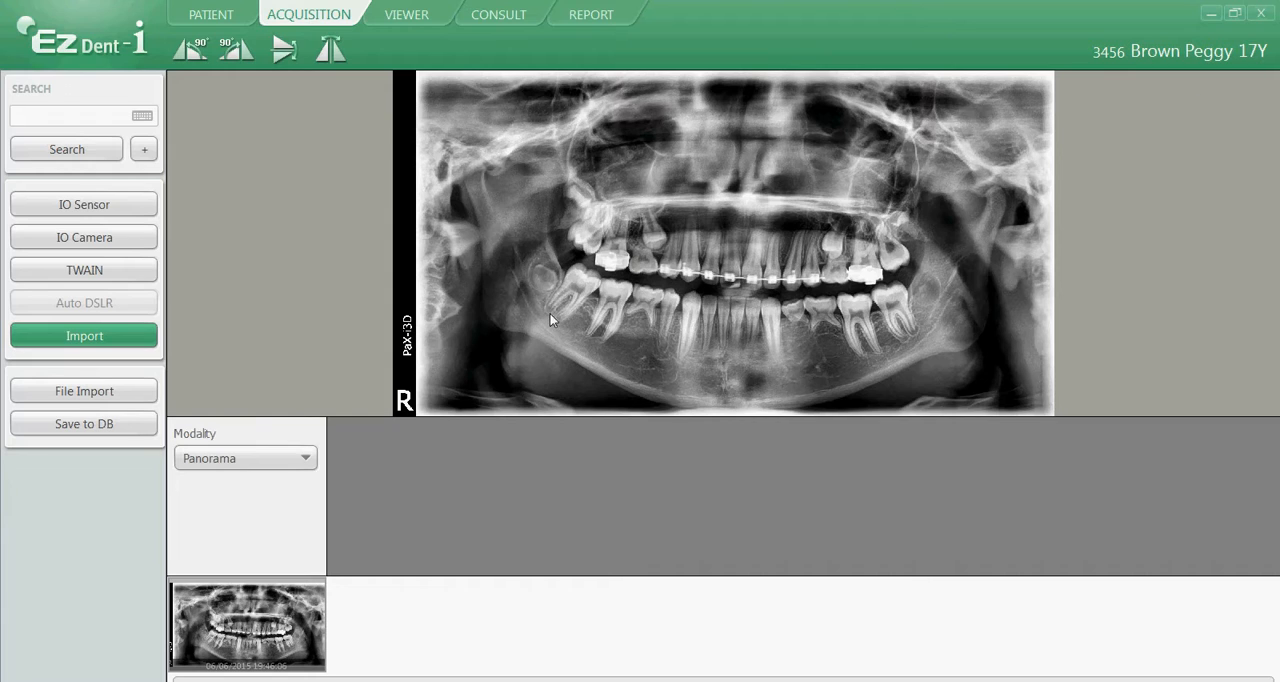
Step: Set the acquisition modality to Cephalo and import the lateral ceph BMP file from the videos images folder
left_click(242, 464)
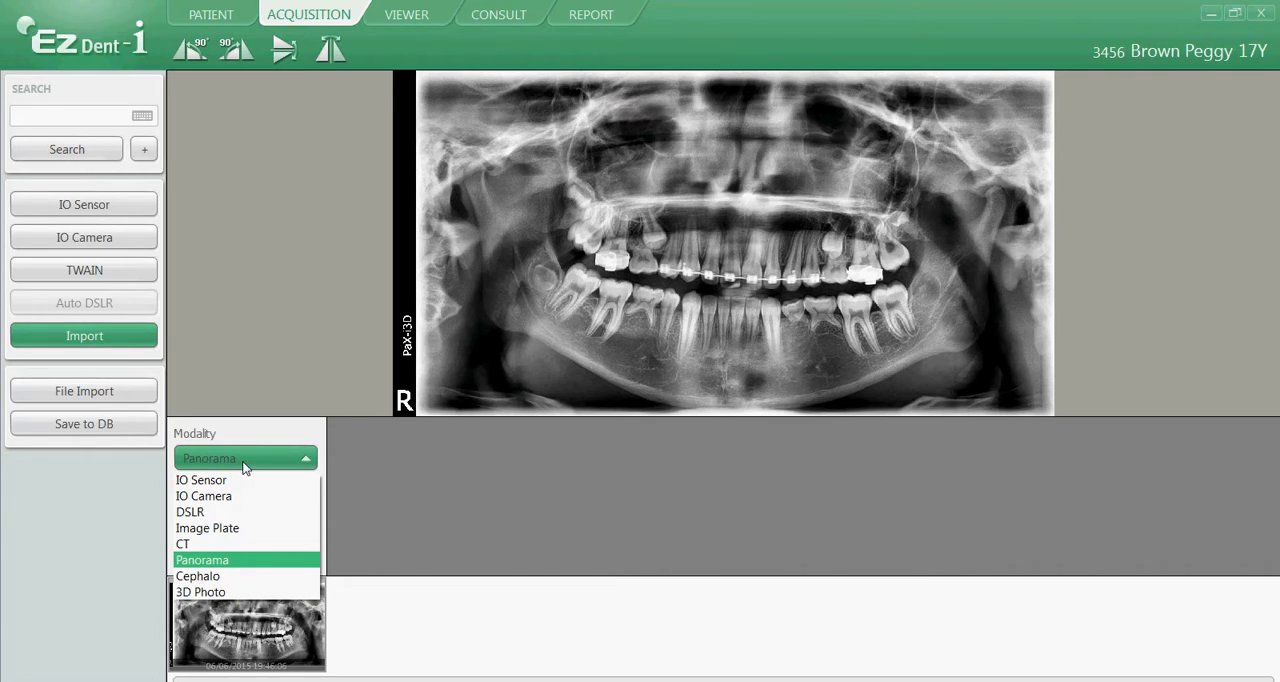
left_click(241, 577)
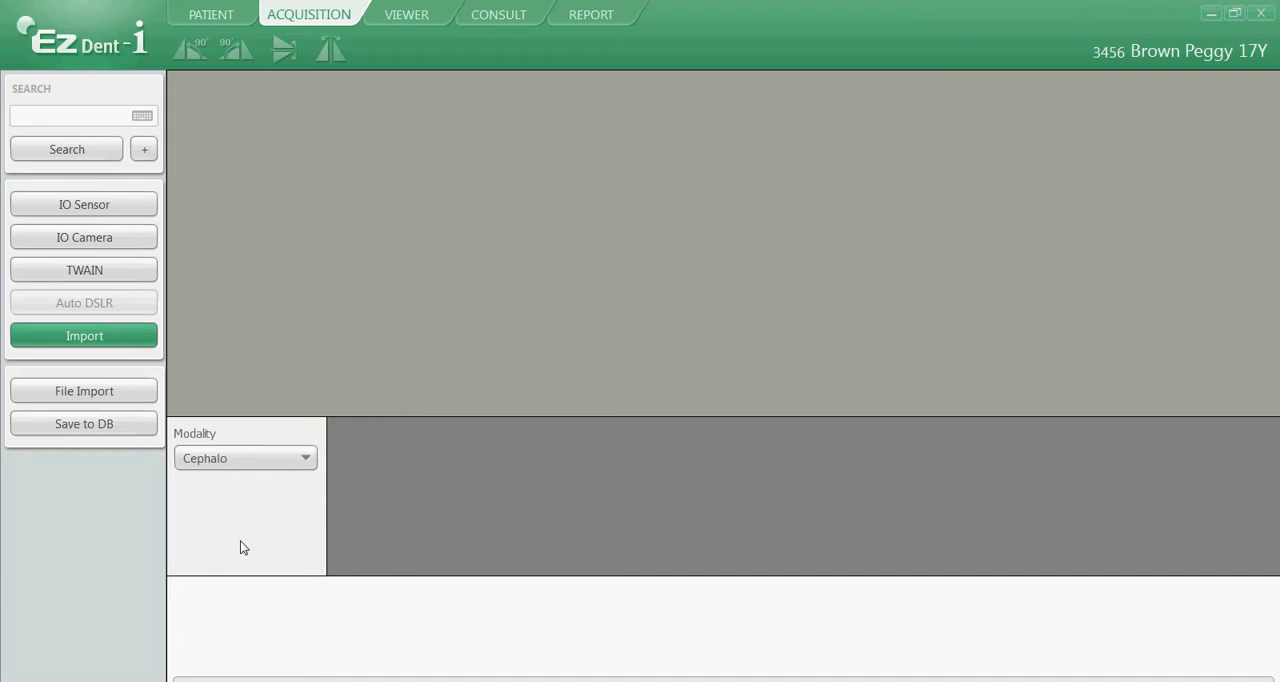
left_click(86, 396)
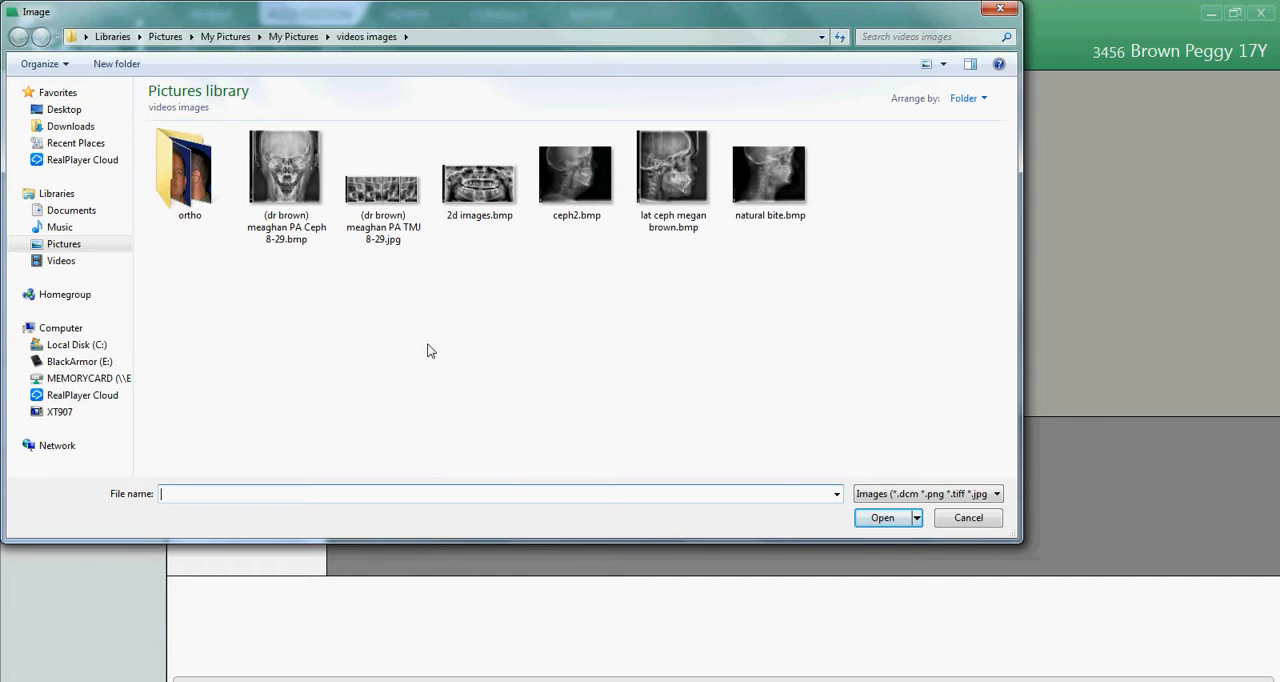
left_click(671, 170)
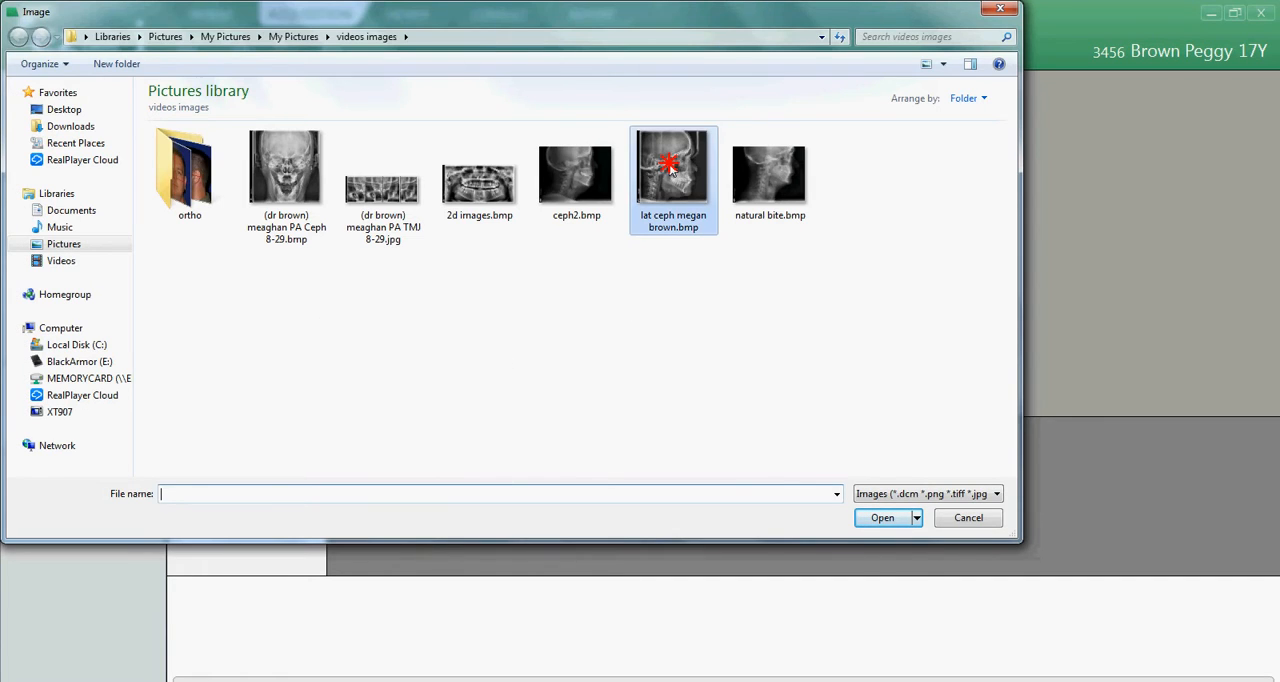
left_click(882, 518)
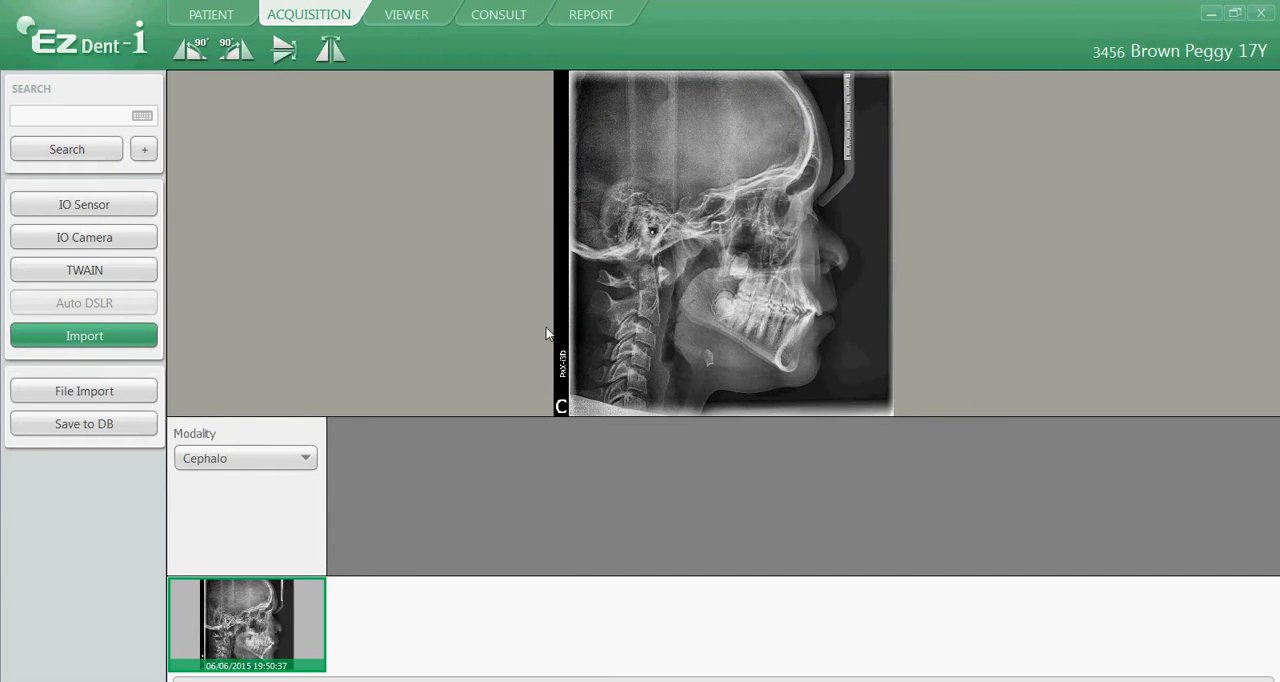
Step: Save the imported lateral ceph image to the database and return to the patient's record
left_click(85, 425)
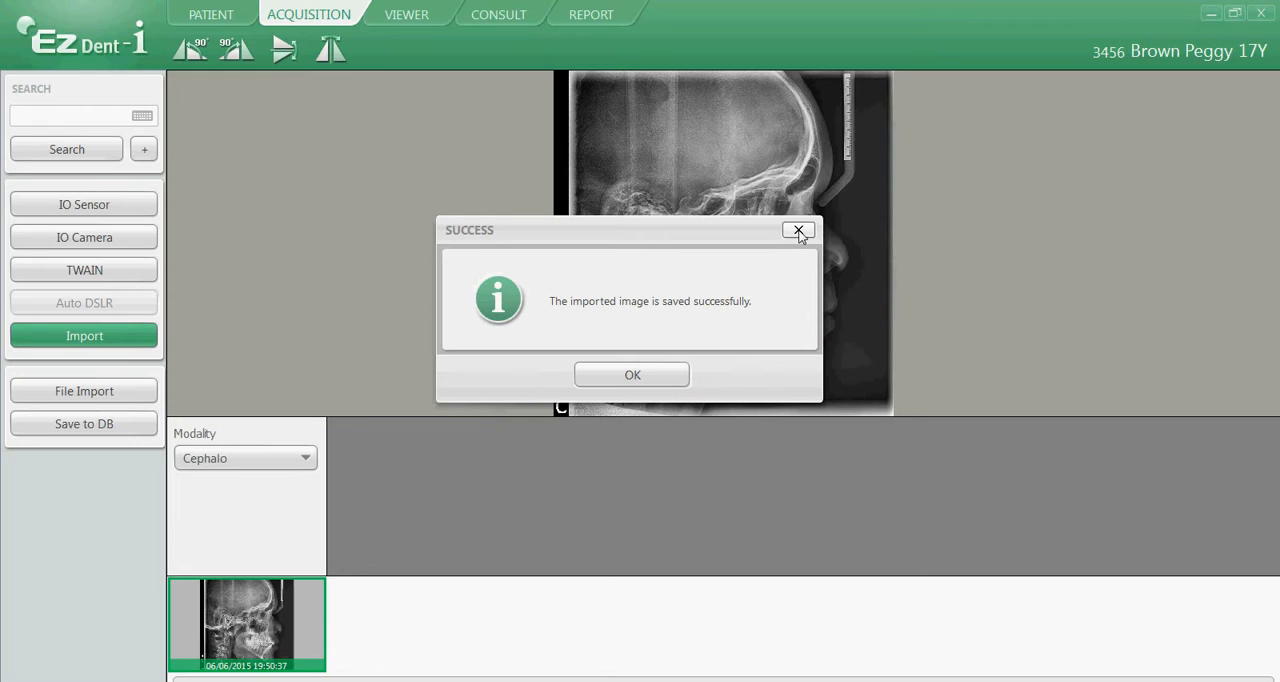
left_click(649, 375)
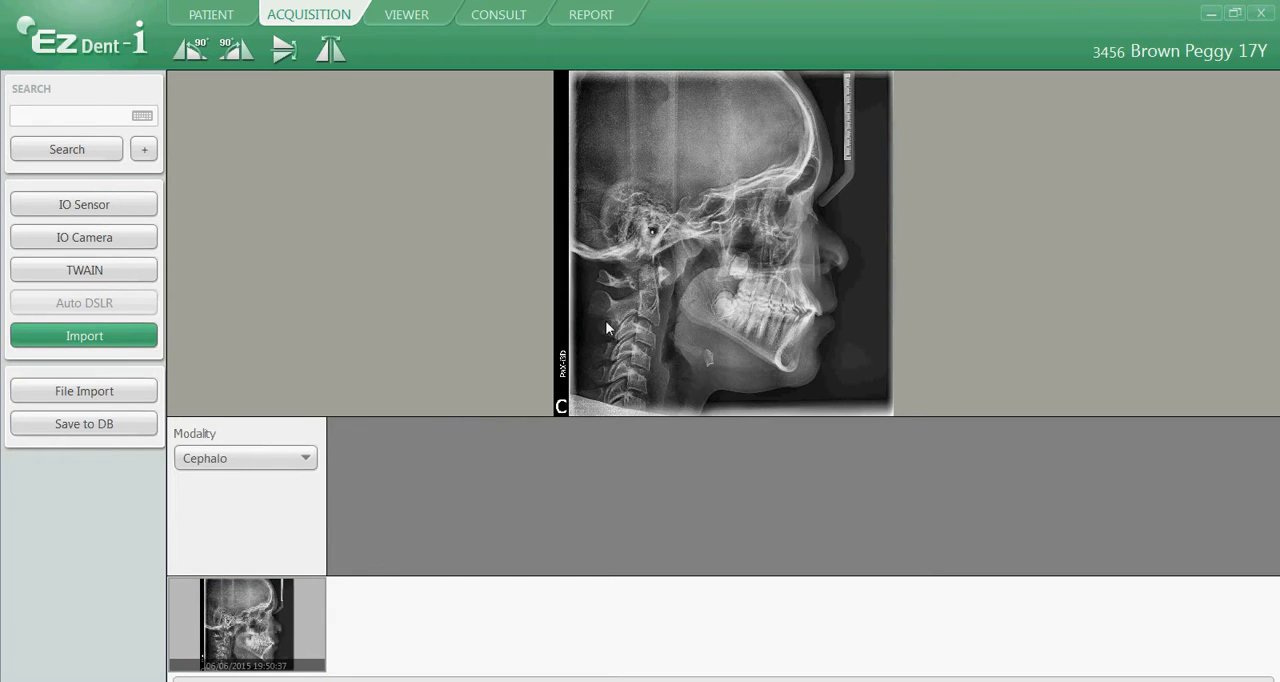
left_click(210, 18)
Step: Import the PA Ceph 8-29 BMP file from the videos images folder, keeping the Cephalo modality
left_click(252, 458)
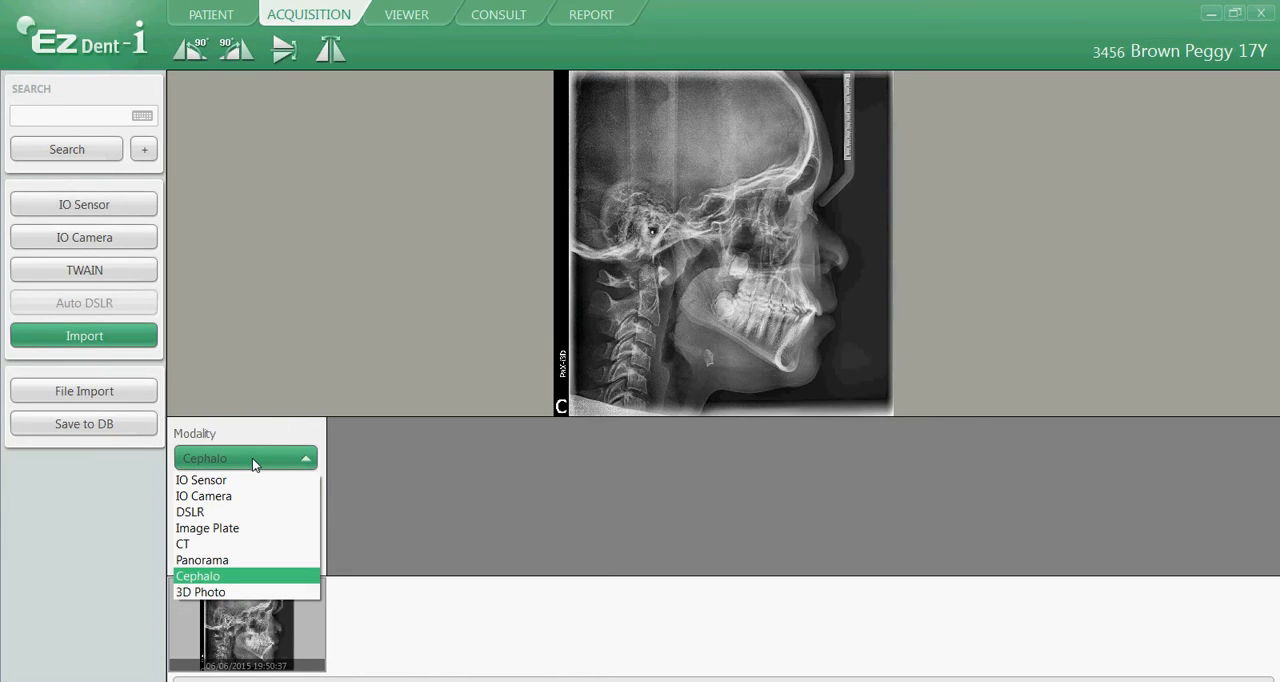
left_click(216, 577)
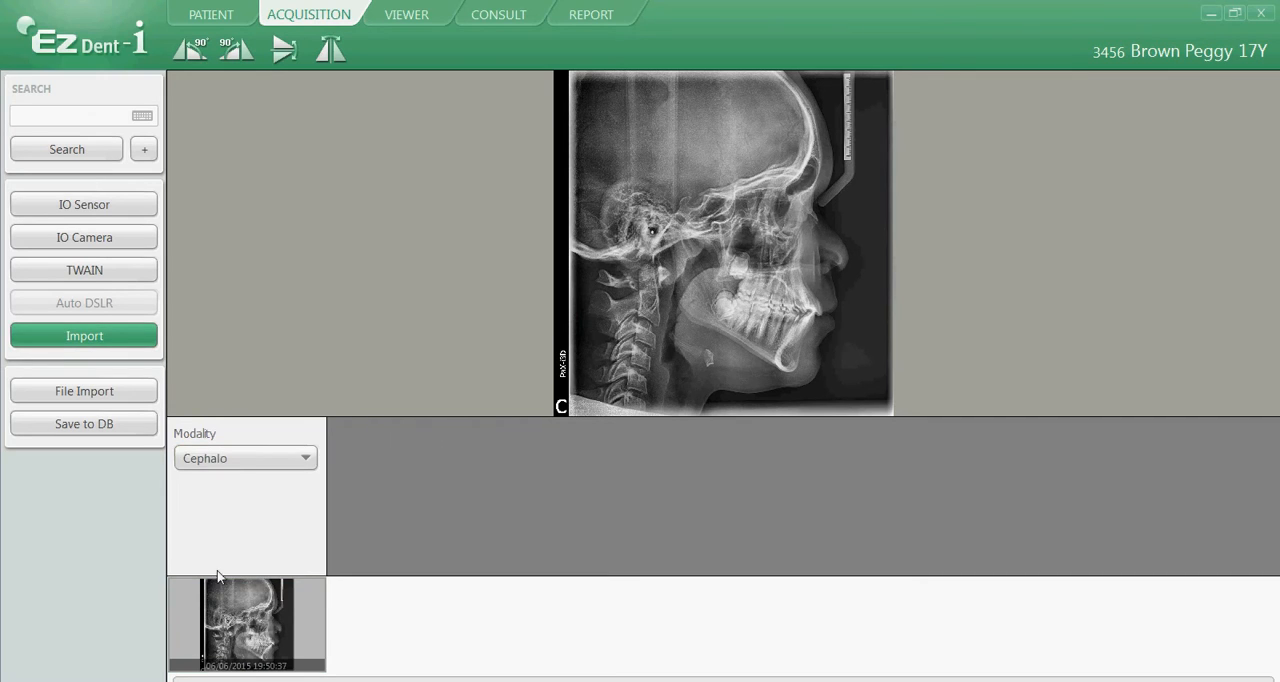
left_click(87, 398)
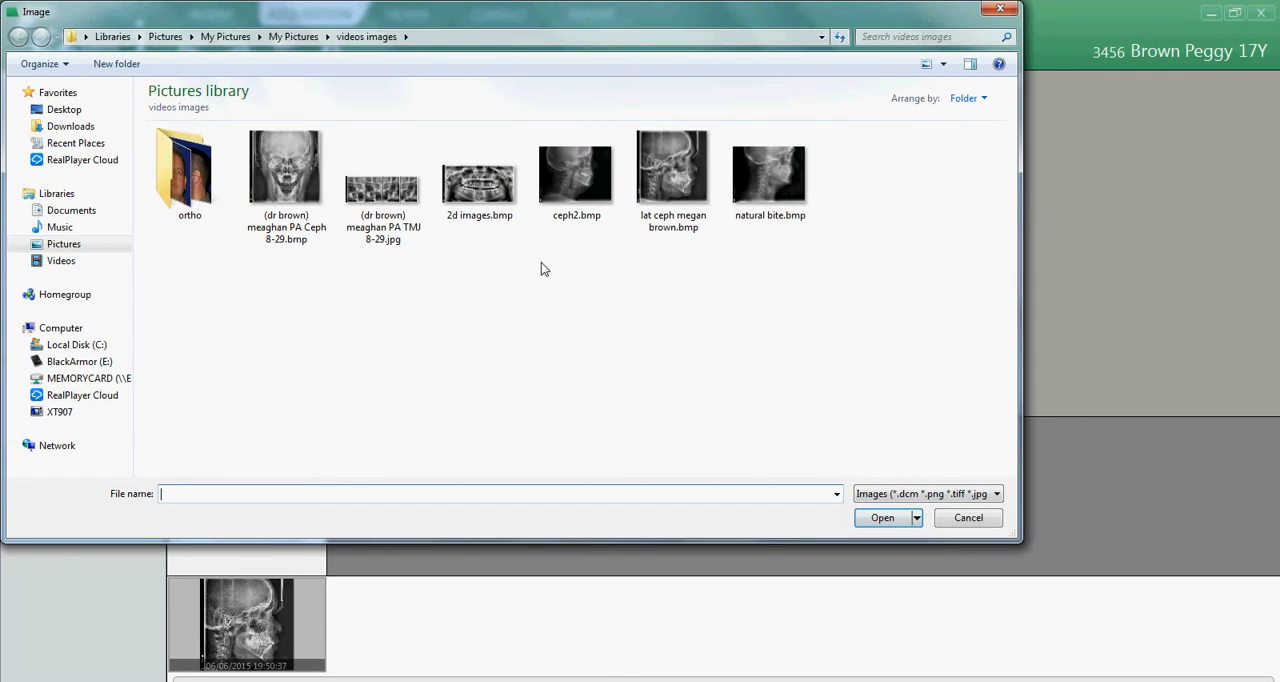
left_click(280, 189)
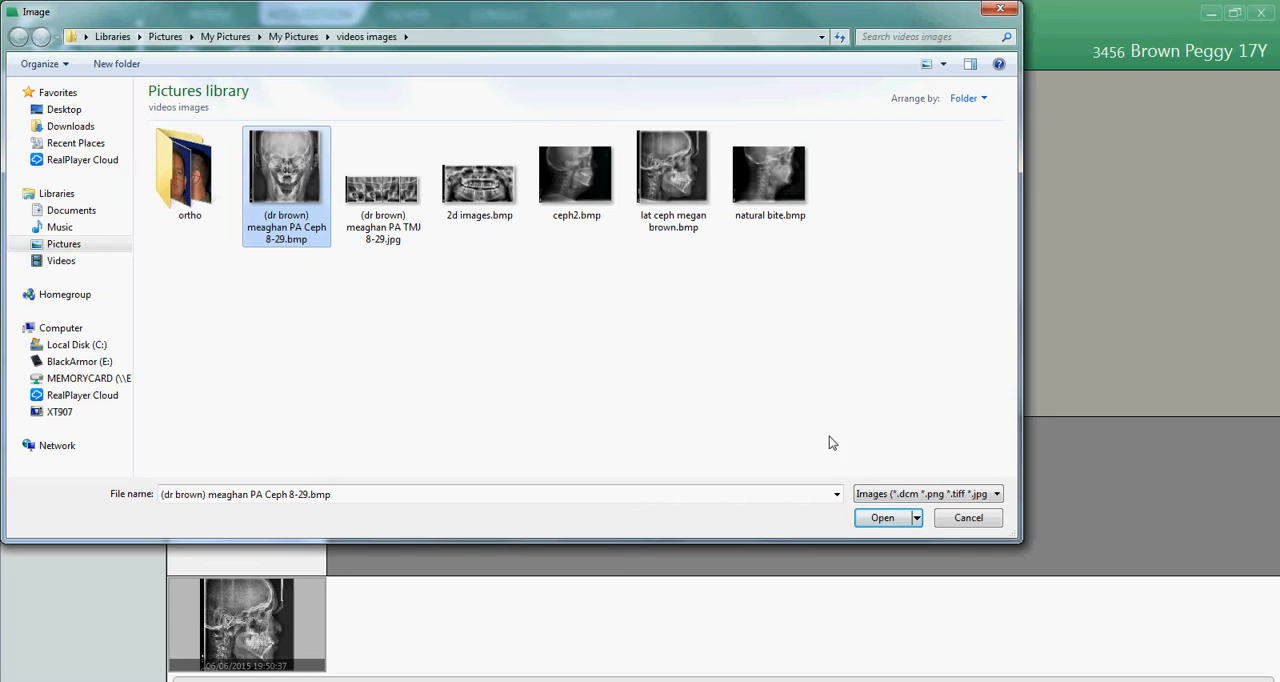
left_click(882, 518)
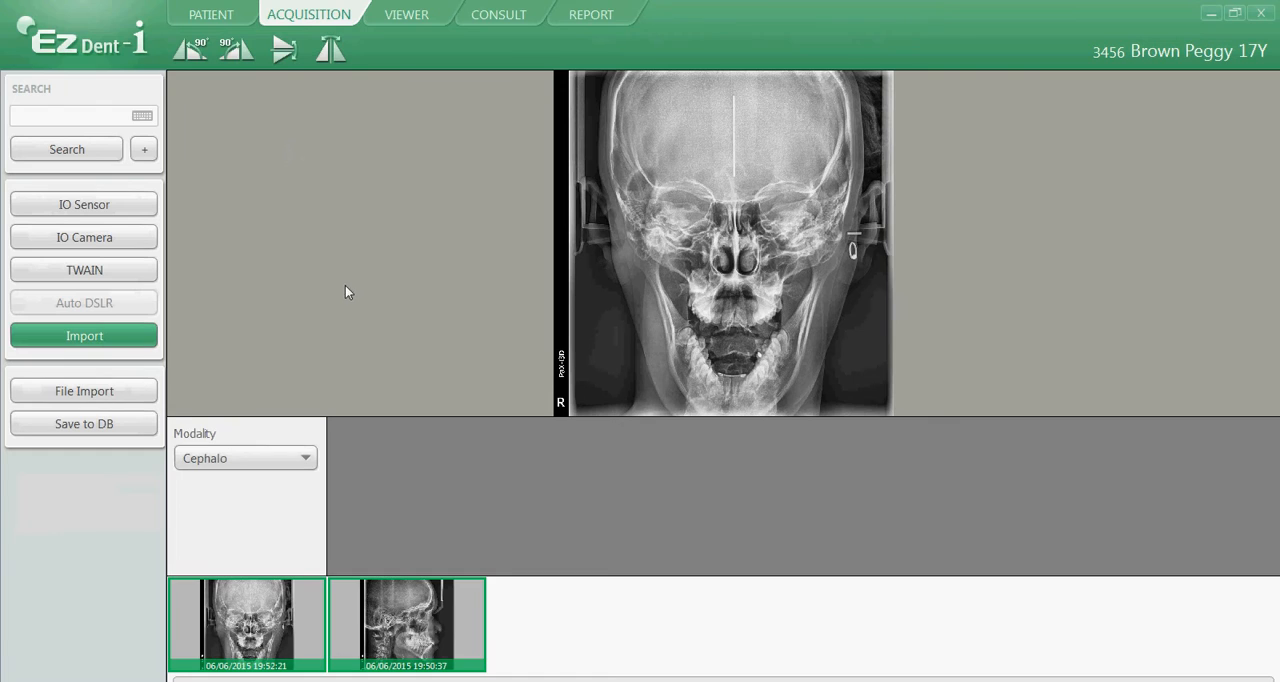
Step: Save the imported PA ceph image to the database and open the patient's record with its image list
left_click(85, 425)
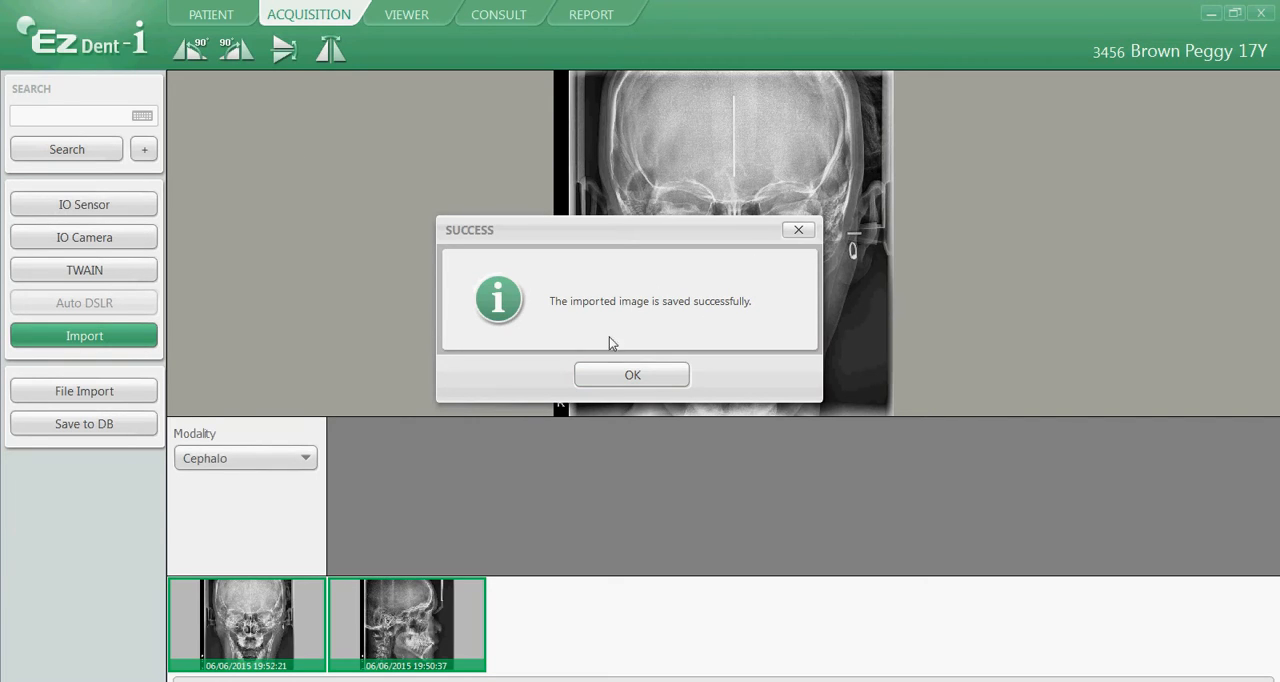
left_click(643, 379)
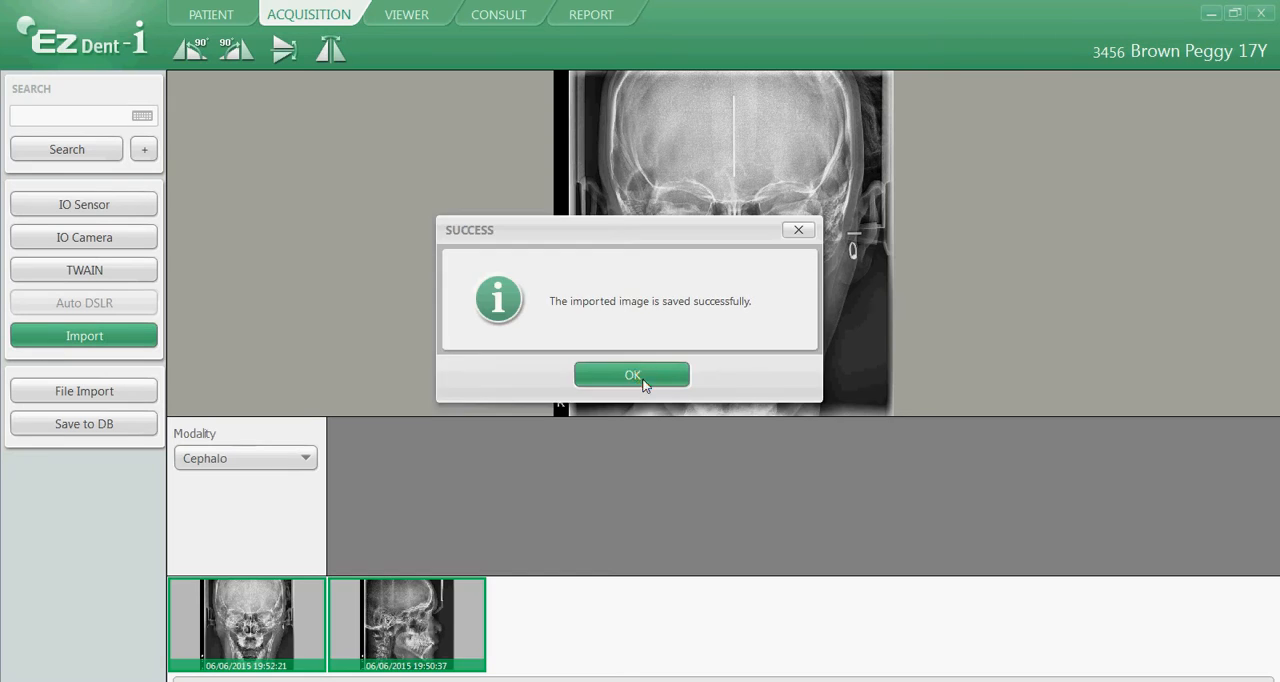
left_click(205, 20)
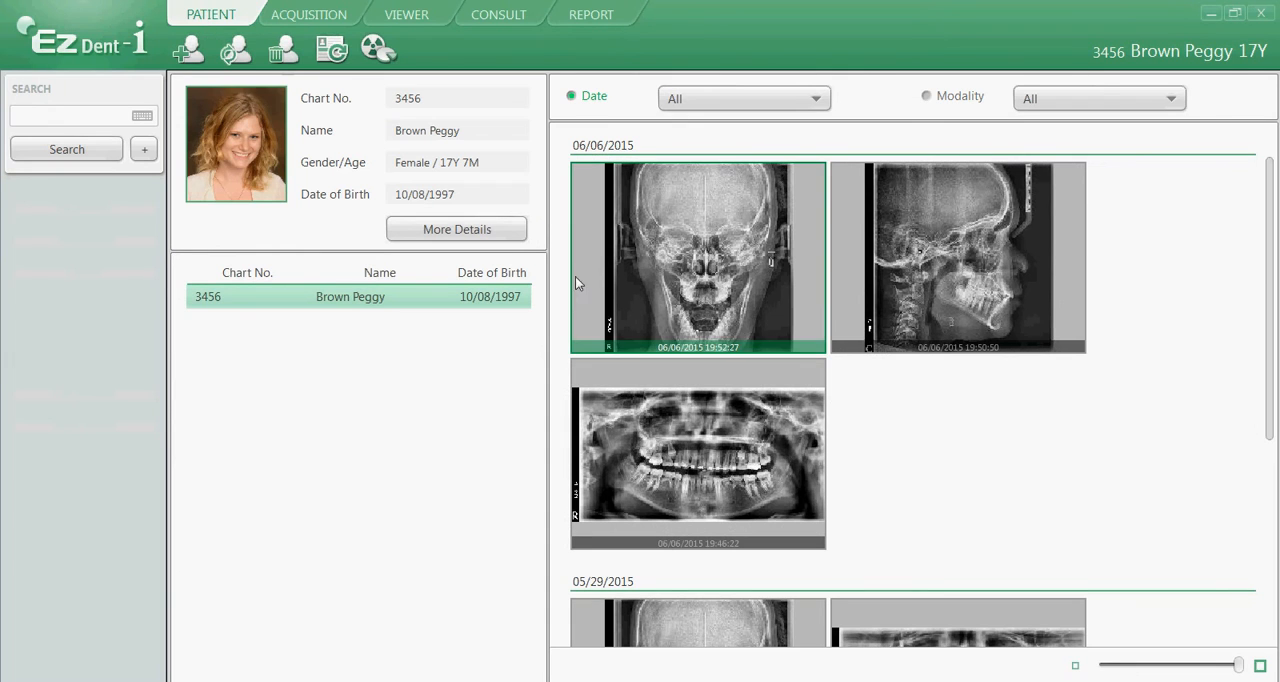